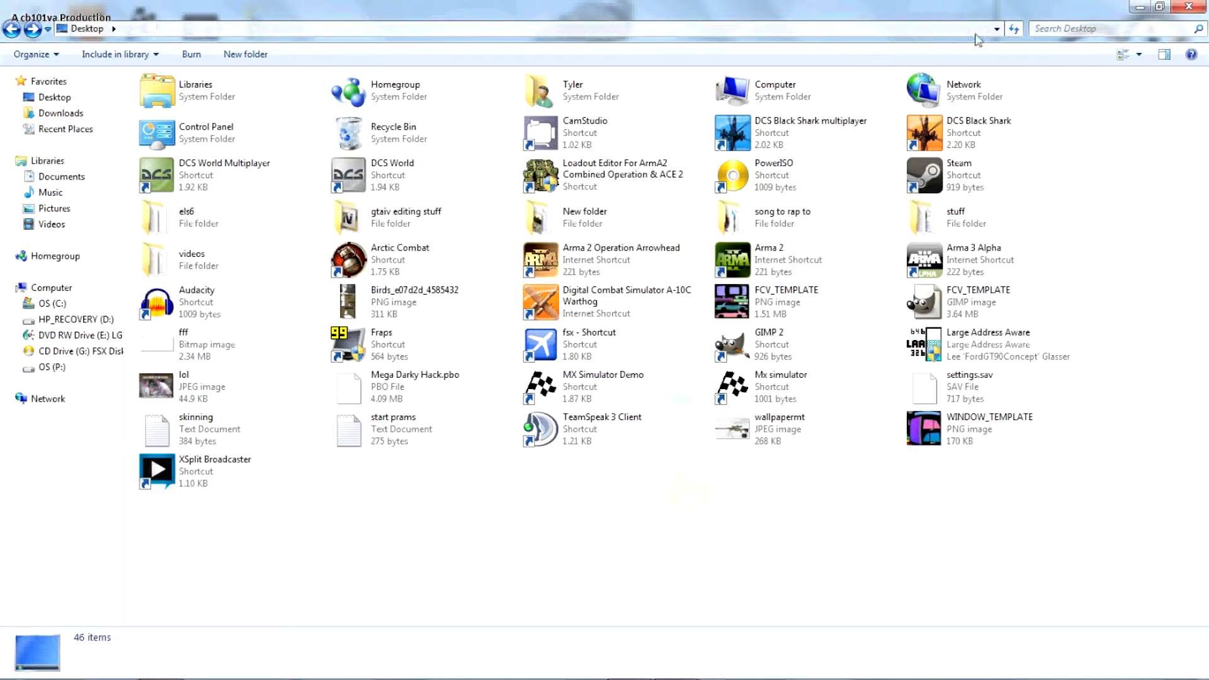
Step: Go to the GTAIV game folder from address history and open its ELS folder
{"action": "left_click", "coordinate": [998, 29]}
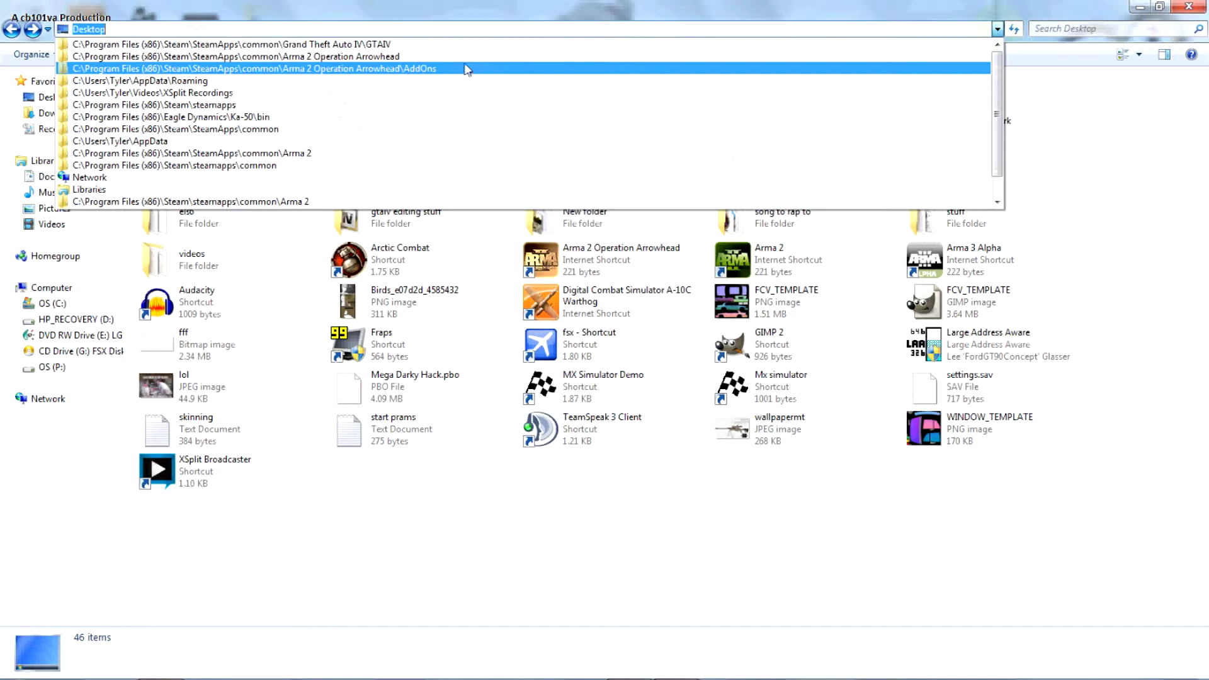
{"action": "left_click", "coordinate": [451, 44]}
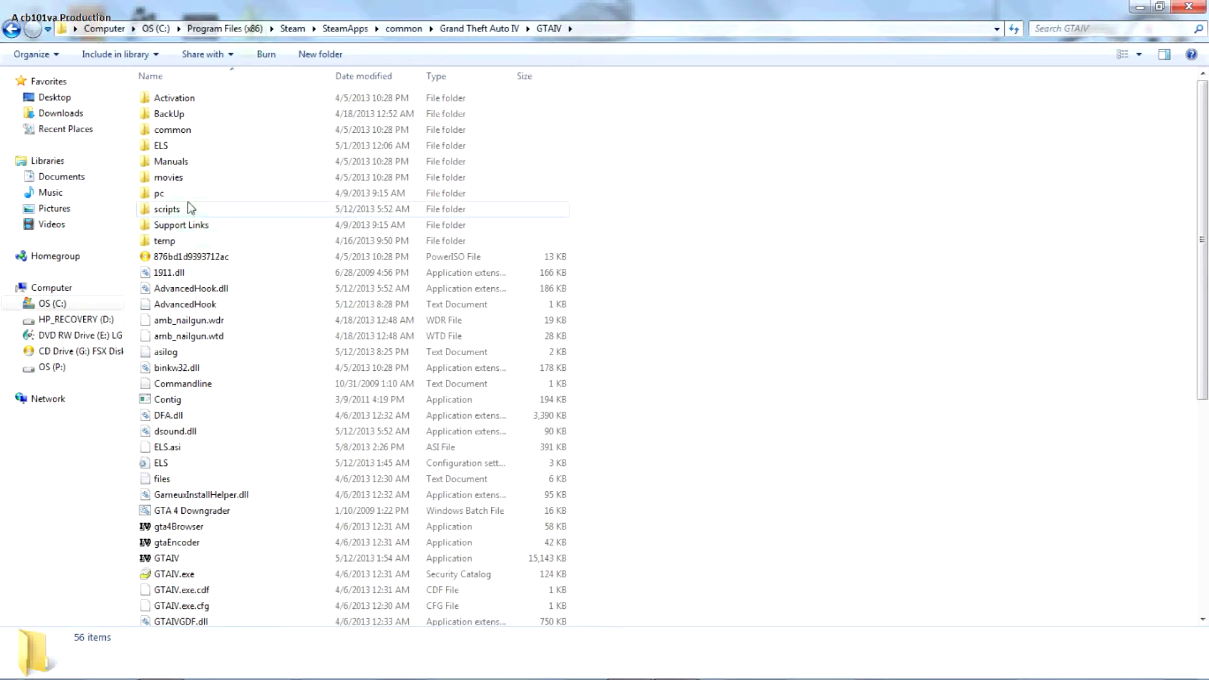
{"action": "left_click", "coordinate": [203, 142]}
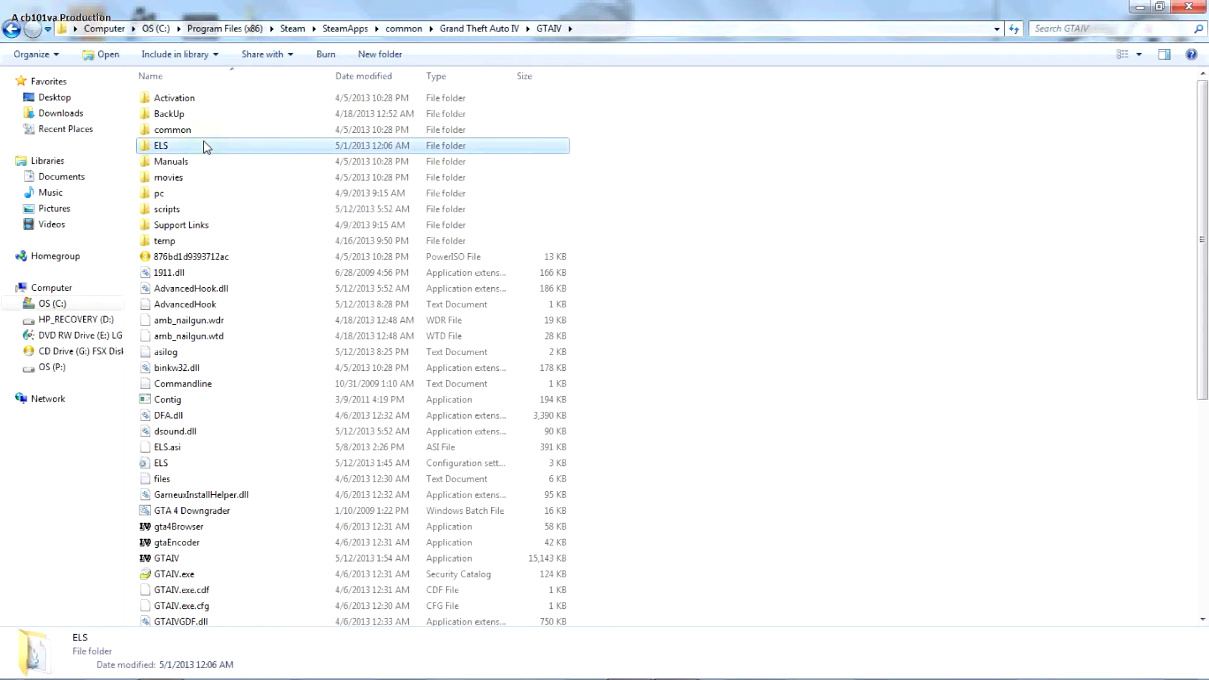
{"action": "double_click", "coordinate": [202, 142]}
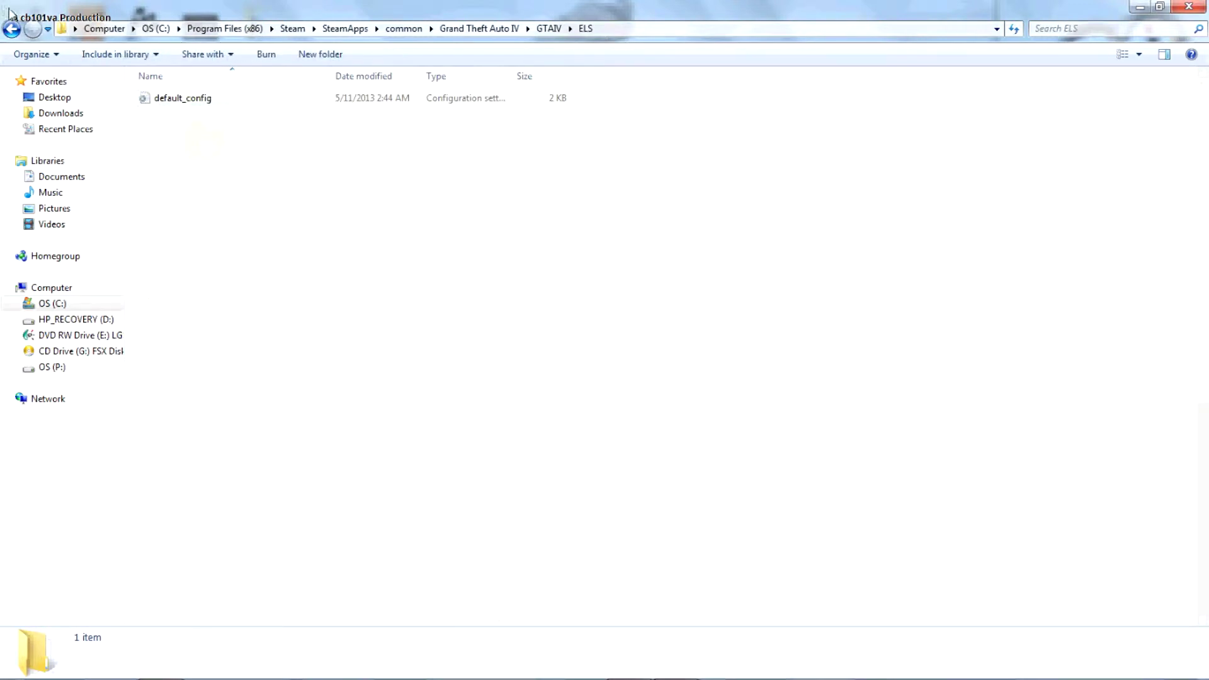
Step: Open default_config in Notepad and point out the PRML heading and its leds value
{"action": "double_click", "coordinate": [196, 103]}
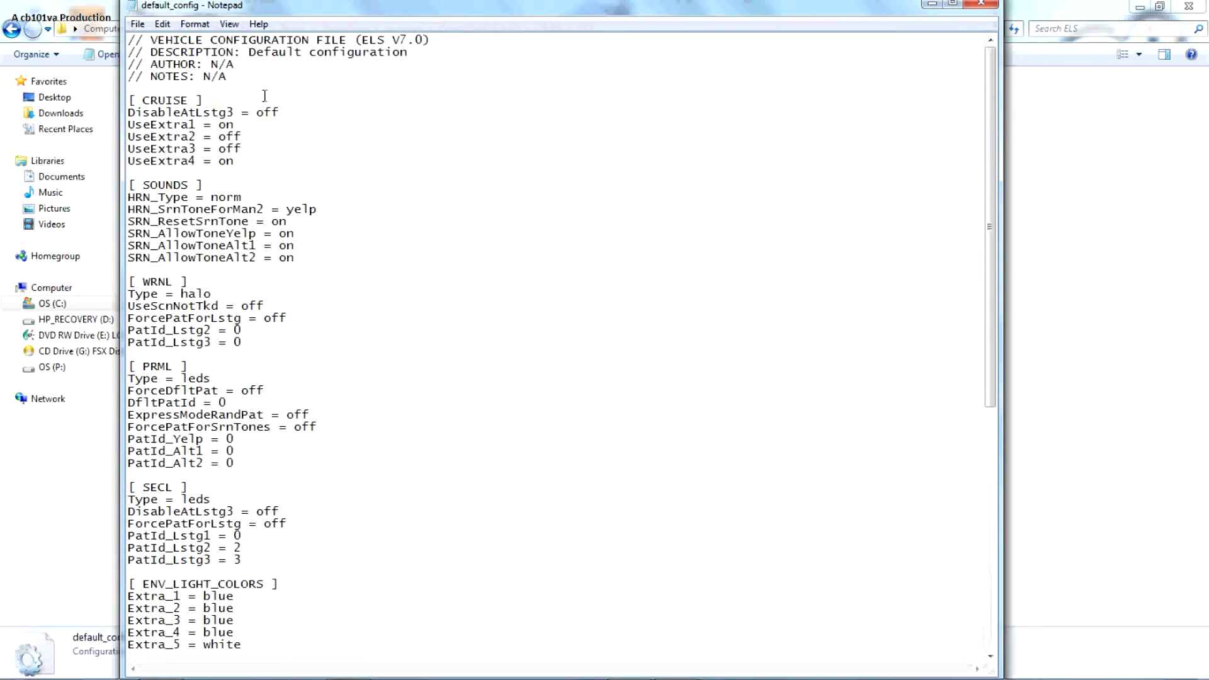
{"action": "scroll", "coordinate": [265, 391], "scroll_direction": "down", "scroll_amount": 3}
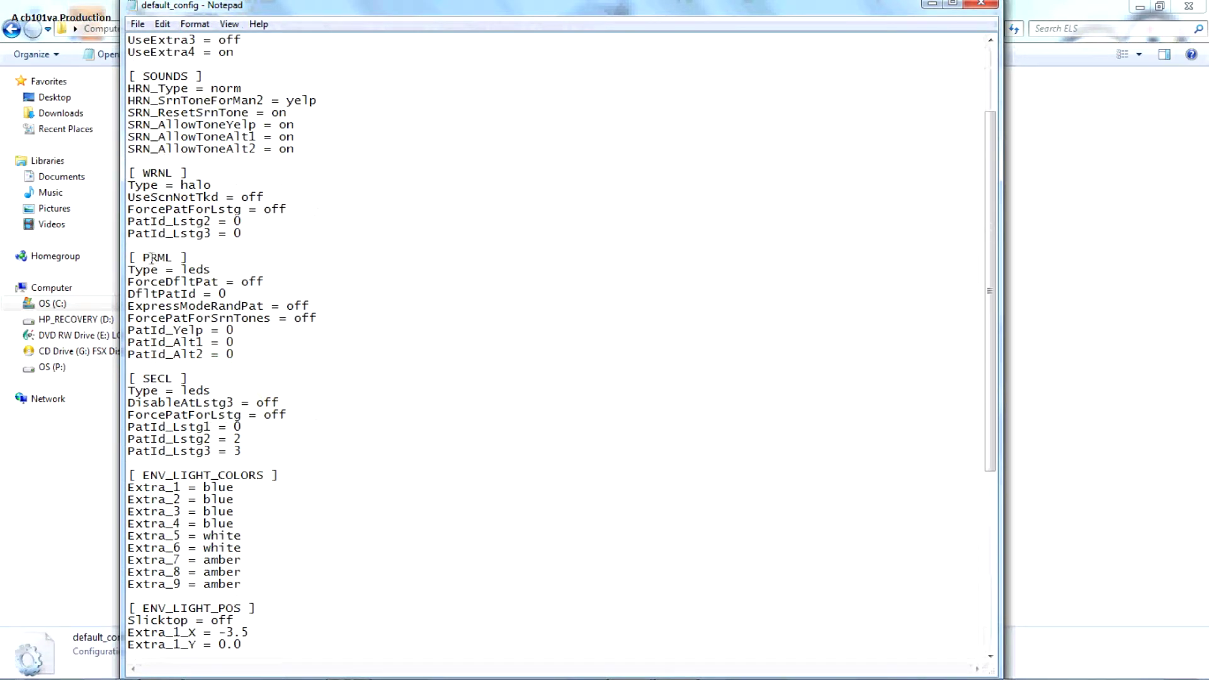
{"action": "left_click_drag", "start_coordinate": [129, 258], "coordinate": [183, 271]}
{"action": "left_click", "coordinate": [217, 270]}
{"action": "left_click", "coordinate": [214, 270]}
{"action": "left_click_drag", "start_coordinate": [180, 270], "coordinate": [204, 281]}
{"action": "left_click", "coordinate": [213, 282]}
Step: Scroll to ENV_LIGHT_COLORS and highlight the Extra_1 = blue line
{"action": "scroll", "coordinate": [226, 448], "scroll_direction": "down", "scroll_amount": 2}
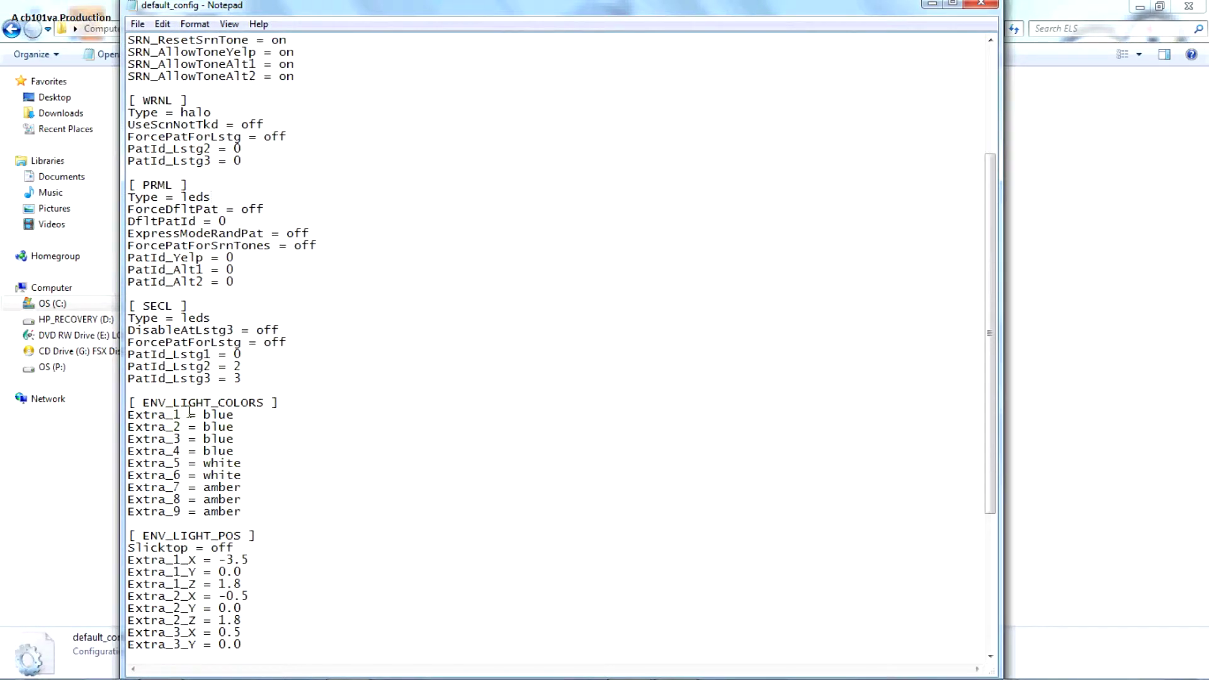
{"action": "left_click_drag", "start_coordinate": [128, 415], "coordinate": [234, 415]}
{"action": "left_click", "coordinate": [242, 415]}
Step: Point out the blue colour values on Extra_1, Extra_2 and Extra_3
{"action": "left_click", "coordinate": [203, 414]}
{"action": "left_click_drag", "start_coordinate": [203, 415], "coordinate": [234, 427]}
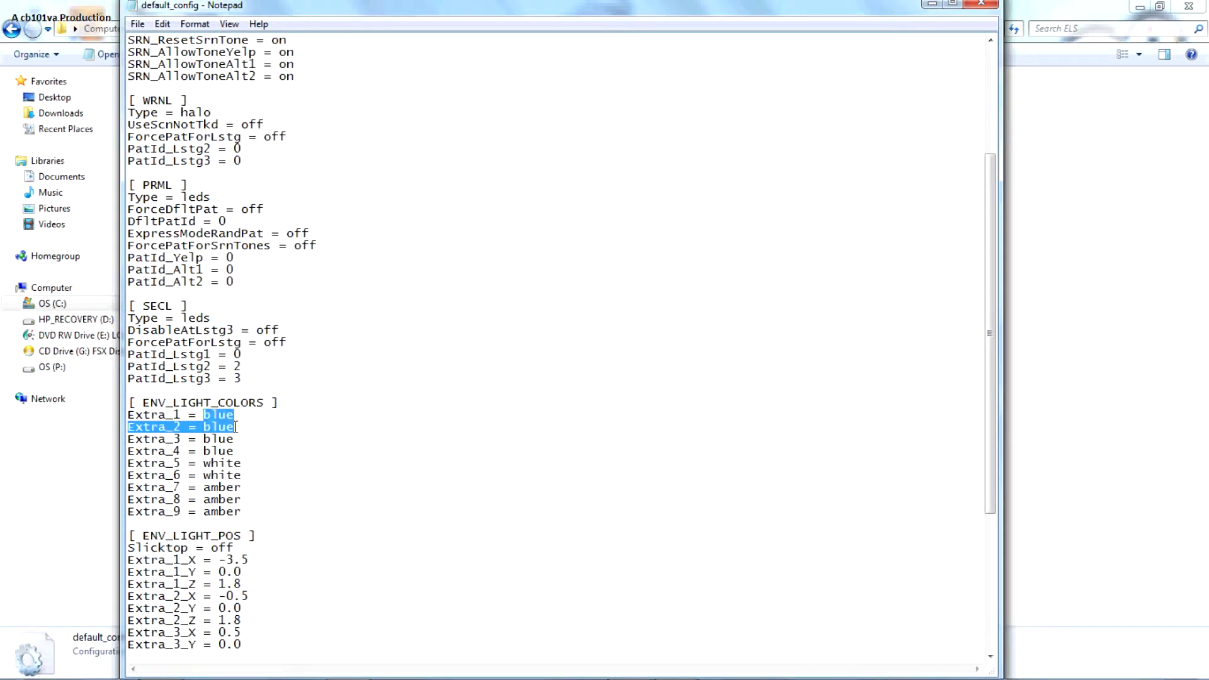
{"action": "mouse_move", "coordinate": [240, 441]}
{"action": "left_mouse_down"}
{"action": "mouse_move", "coordinate": [212, 439]}
{"action": "mouse_move", "coordinate": [203, 415]}
{"action": "mouse_move", "coordinate": [229, 439]}
{"action": "mouse_move", "coordinate": [201, 451]}
{"action": "mouse_move", "coordinate": [219, 428]}
{"action": "mouse_move", "coordinate": [226, 439]}
{"action": "left_mouse_up"}
{"action": "double_click", "coordinate": [221, 439]}
{"action": "double_click", "coordinate": [217, 439]}
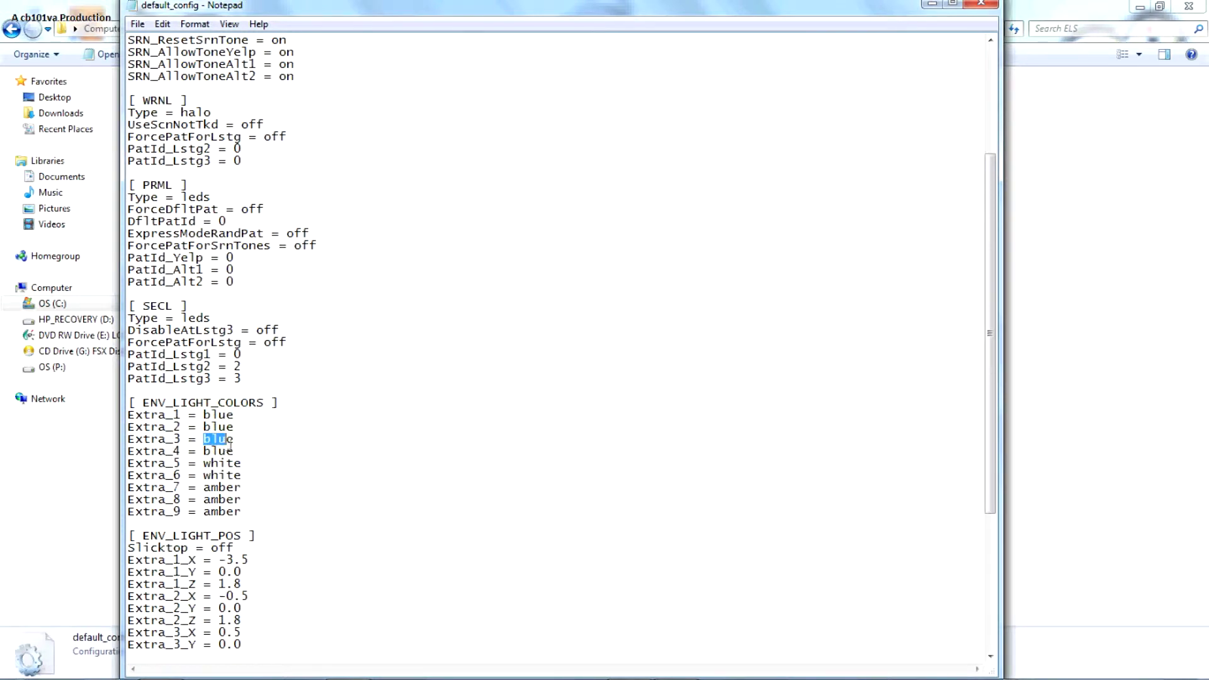
{"action": "left_click", "coordinate": [229, 428]}
{"action": "double_click", "coordinate": [230, 428]}
{"action": "left_click", "coordinate": [229, 428]}
Step: Highlight the amber Extra_7–9 lines and the white Extra_5–6 lines
{"action": "left_click_drag", "start_coordinate": [129, 464], "coordinate": [257, 520]}
{"action": "left_click", "coordinate": [237, 503]}
{"action": "left_click_drag", "start_coordinate": [128, 499], "coordinate": [256, 511]}
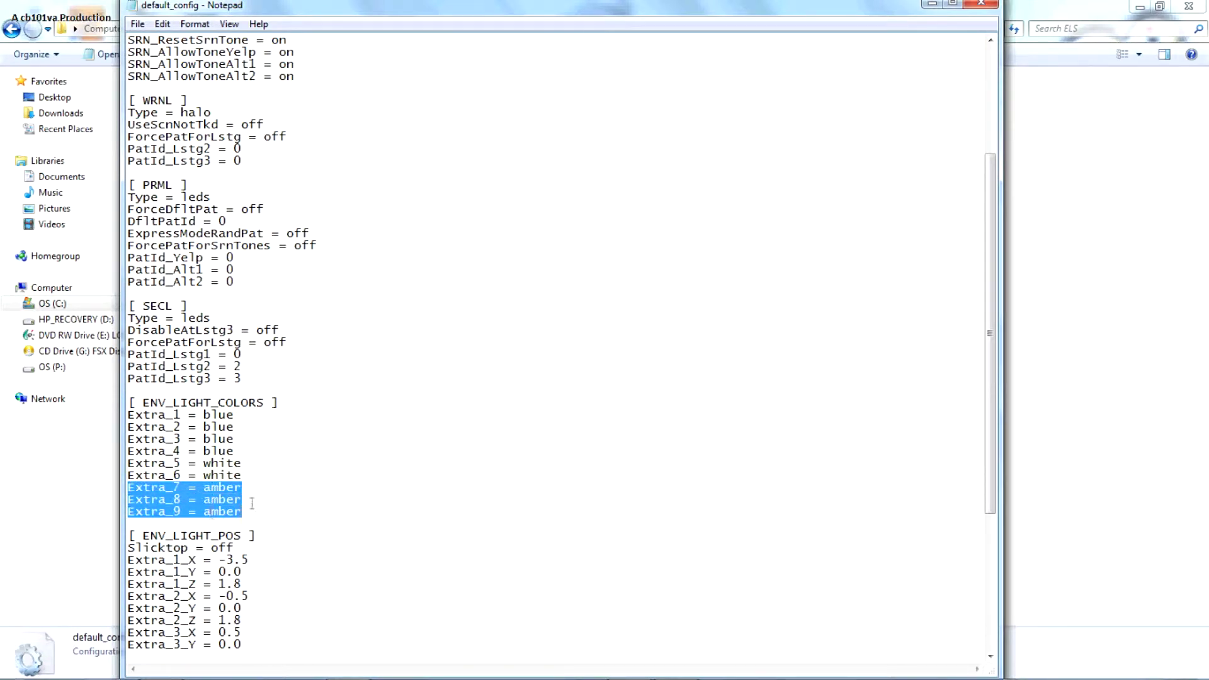
{"action": "left_click", "coordinate": [237, 499]}
{"action": "left_click_drag", "start_coordinate": [256, 475], "coordinate": [135, 464]}
{"action": "left_click", "coordinate": [194, 465]}
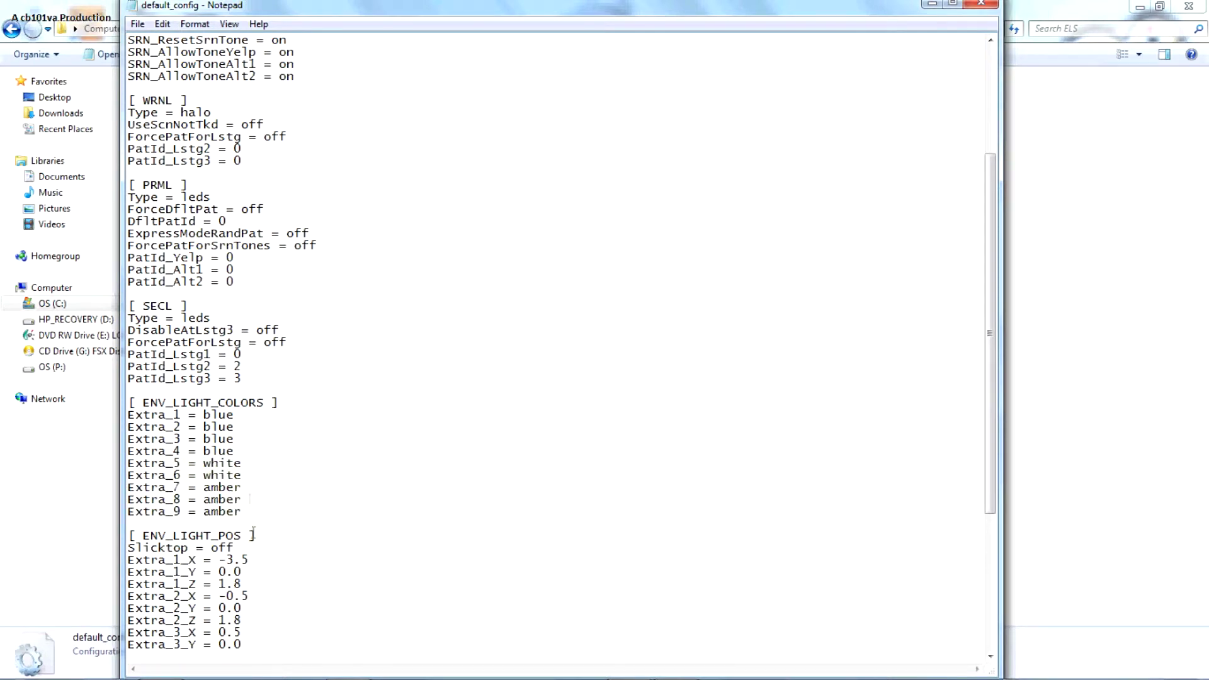
Step: Scroll through ENV_LIGHT_POS and close default_config
{"action": "scroll", "coordinate": [249, 499], "scroll_direction": "down", "scroll_amount": 6}
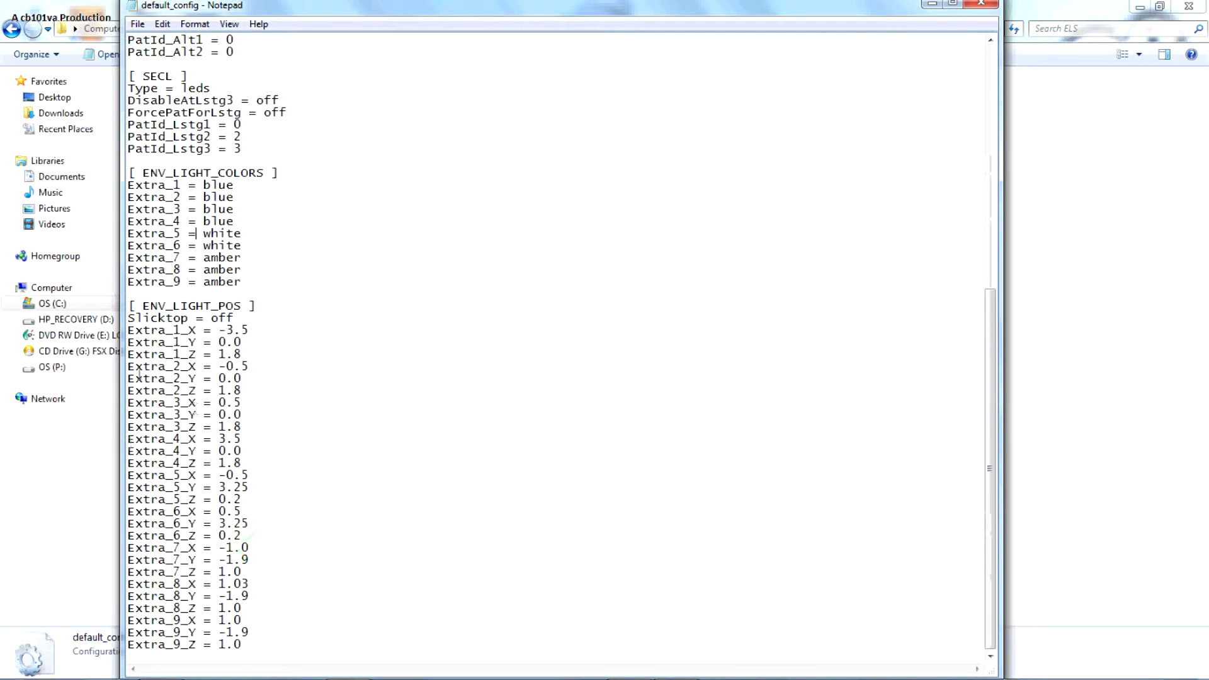
{"action": "scroll", "coordinate": [228, 362], "scroll_direction": "up", "scroll_amount": 11}
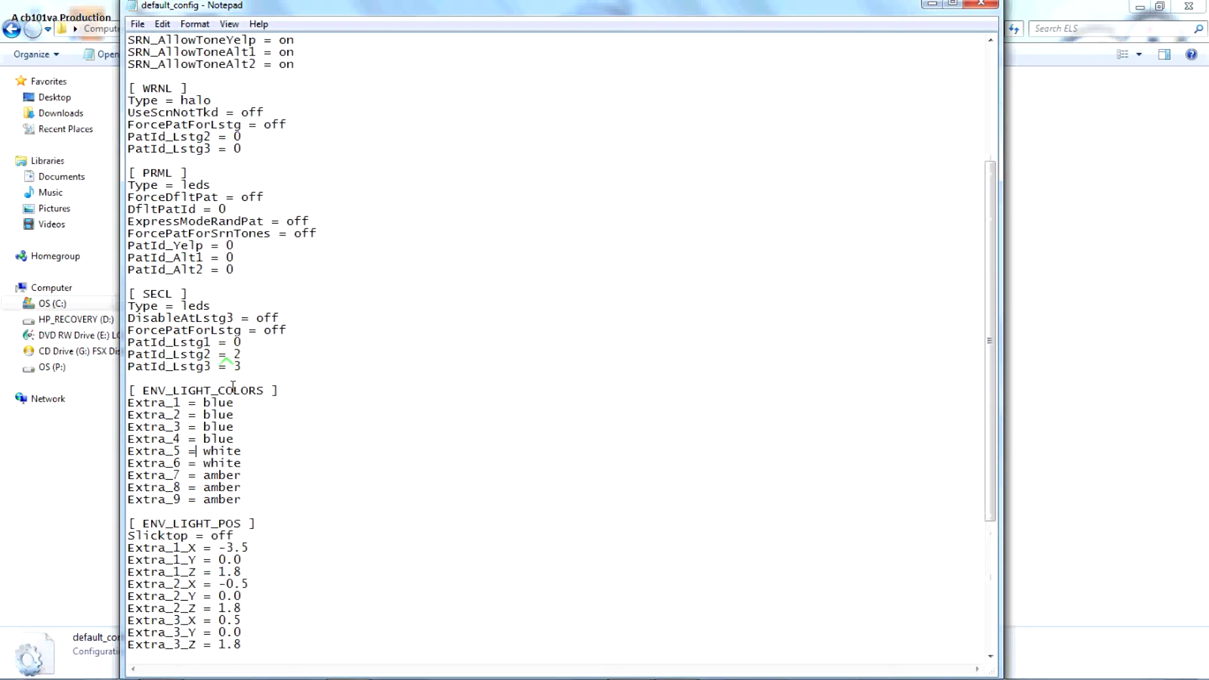
{"action": "left_click", "coordinate": [981, 4]}
Step: Return to the GTAIV folder and open the main ELS configuration file
{"action": "left_click", "coordinate": [12, 30]}
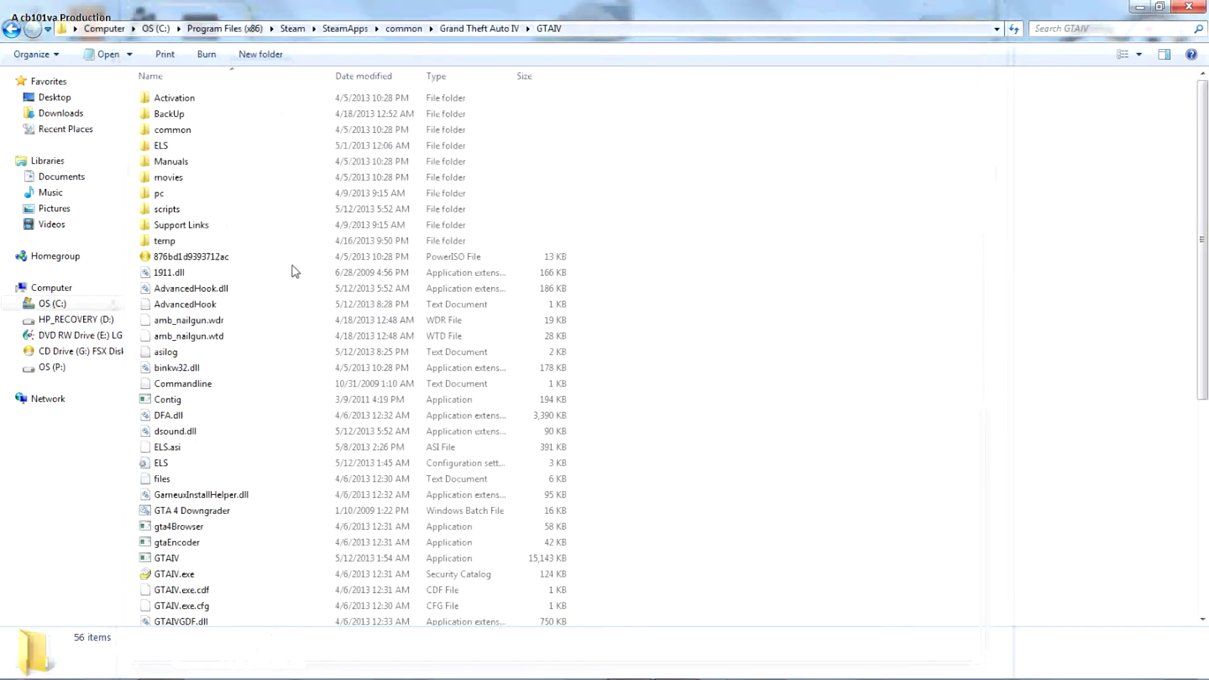
{"action": "scroll", "coordinate": [243, 418], "scroll_direction": "down", "scroll_amount": 1}
{"action": "double_click", "coordinate": [194, 430]}
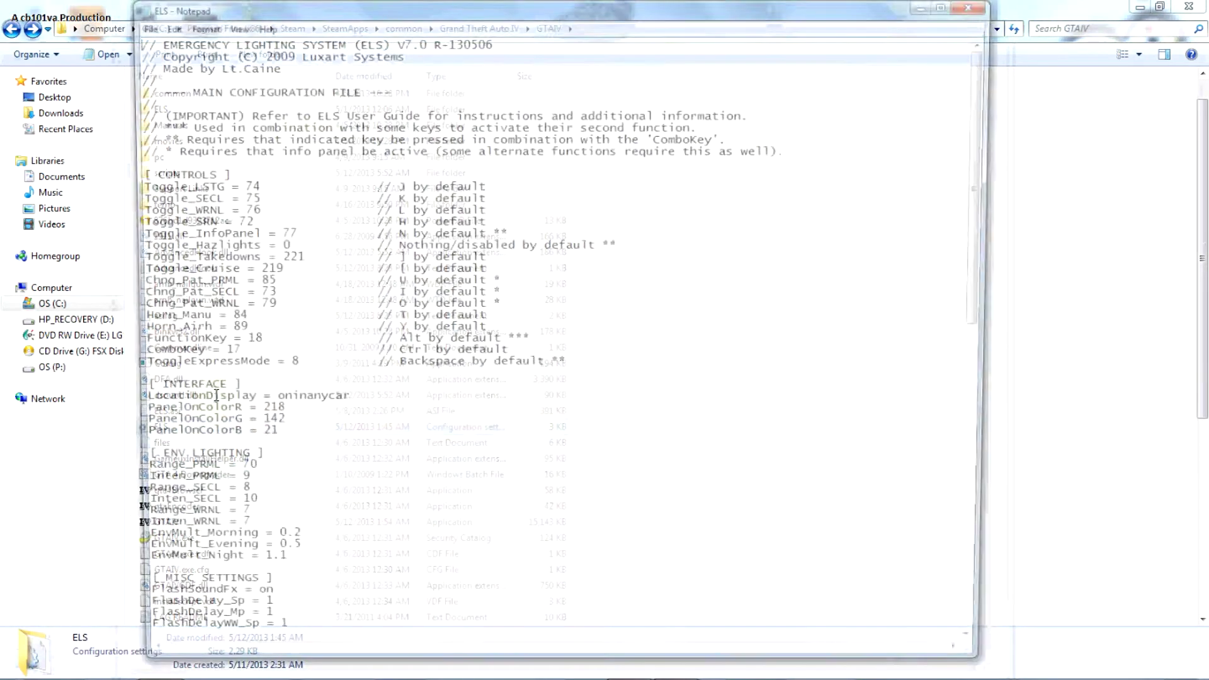
{"action": "left_click", "coordinate": [272, 165]}
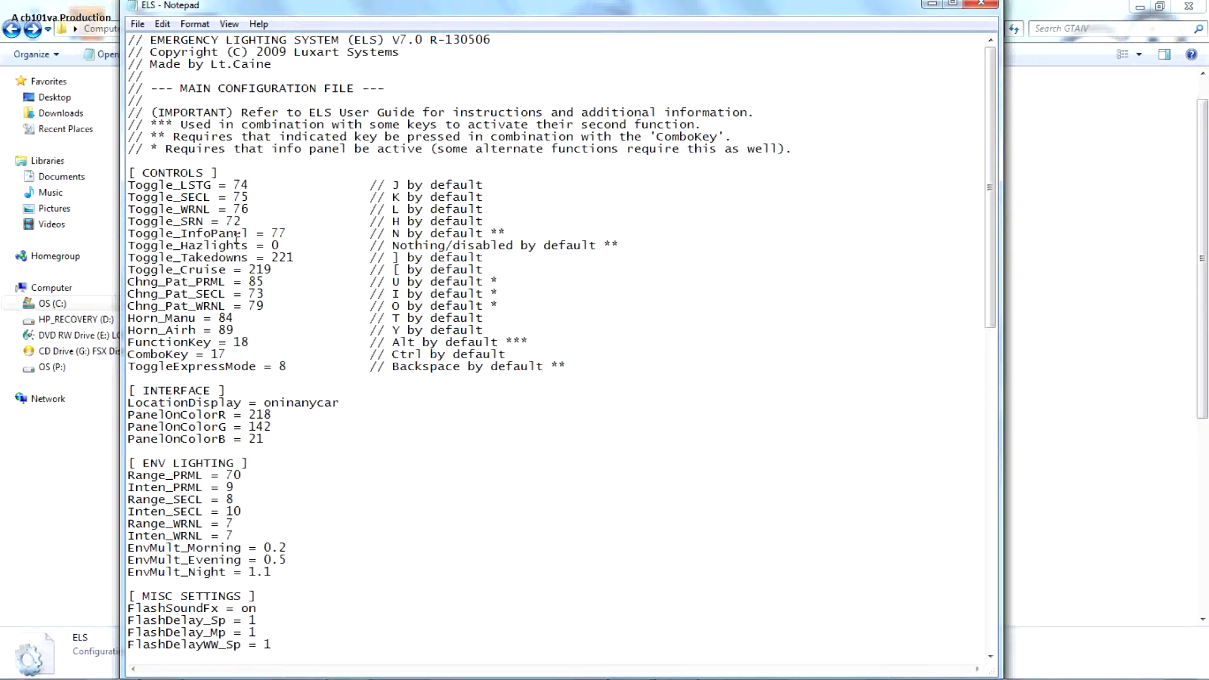
Step: Point out the Toggle_InfoPanel binding, its N default note, and the ComboKey requirement note
{"action": "left_click_drag", "start_coordinate": [237, 238], "coordinate": [391, 233]}
{"action": "left_click", "coordinate": [392, 233]}
{"action": "left_click_drag", "start_coordinate": [399, 235], "coordinate": [393, 246]}
{"action": "left_click", "coordinate": [345, 344]}
{"action": "left_click_drag", "start_coordinate": [490, 232], "coordinate": [506, 233]}
{"action": "left_click_drag", "start_coordinate": [152, 137], "coordinate": [729, 136]}
{"action": "left_click", "coordinate": [723, 137]}
Step: Highlight the whole CONTROLS section, then the ENV LIGHTING range and intensity lines
{"action": "left_click_drag", "start_coordinate": [133, 174], "coordinate": [518, 396]}
{"action": "left_click", "coordinate": [500, 334]}
{"action": "scroll", "coordinate": [367, 414], "scroll_direction": "down", "scroll_amount": 5}
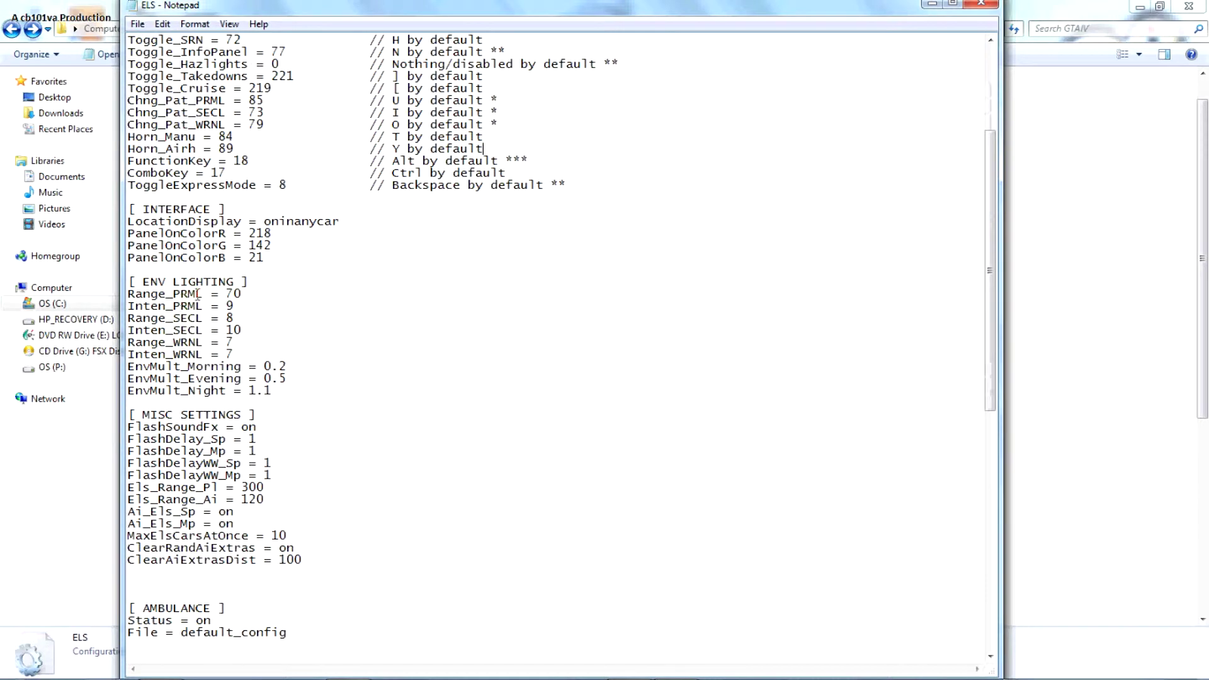
{"action": "left_click_drag", "start_coordinate": [128, 293], "coordinate": [375, 378]}
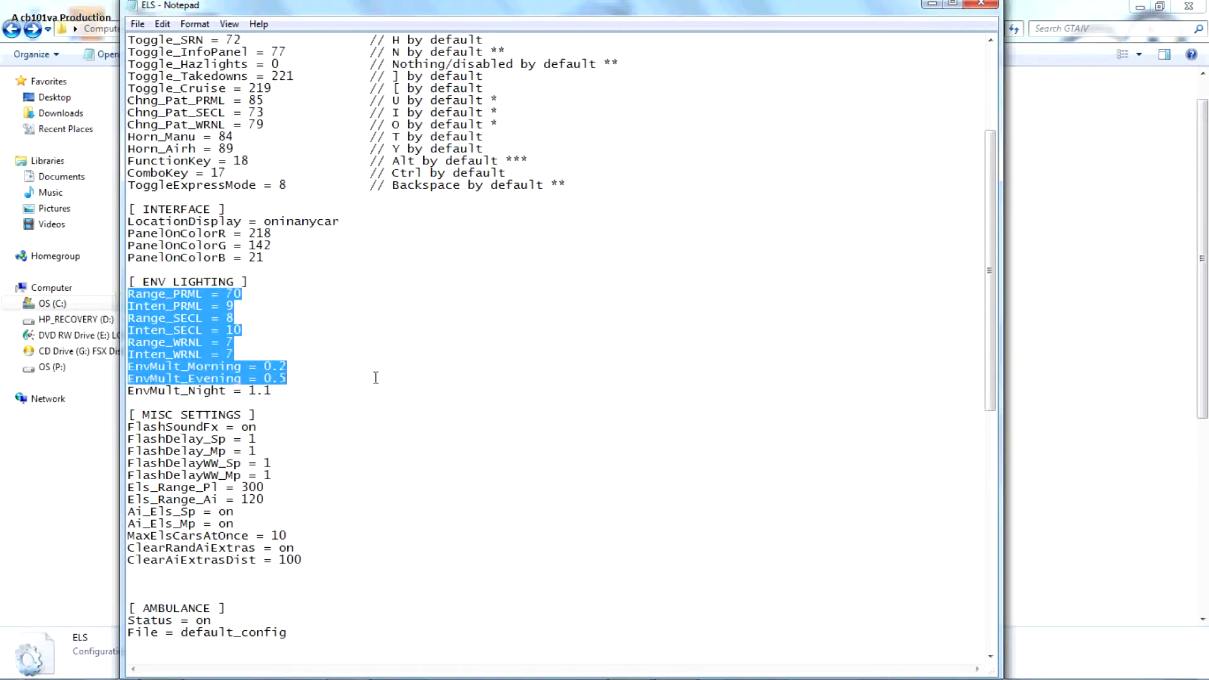
Step: Point out the Range_PRML, Inten_PRML and EnvMult_Evening values, down to EnvMult_Night
{"action": "left_click", "coordinate": [265, 306]}
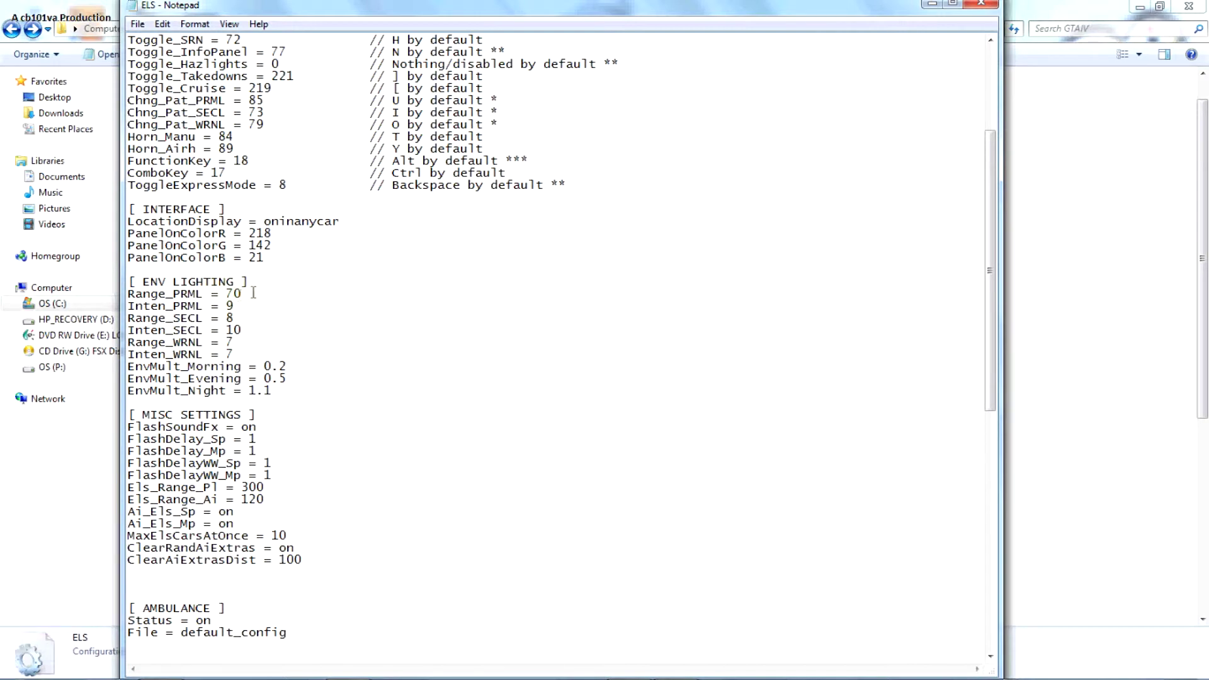
{"action": "key", "text": "Up"}
{"action": "left_click_drag", "start_coordinate": [243, 308], "coordinate": [239, 346]}
{"action": "left_click_drag", "start_coordinate": [287, 379], "coordinate": [188, 379]}
{"action": "left_click", "coordinate": [282, 386]}
{"action": "left_click", "coordinate": [211, 397]}
{"action": "scroll", "coordinate": [107, 444], "scroll_direction": "down", "scroll_amount": 1}
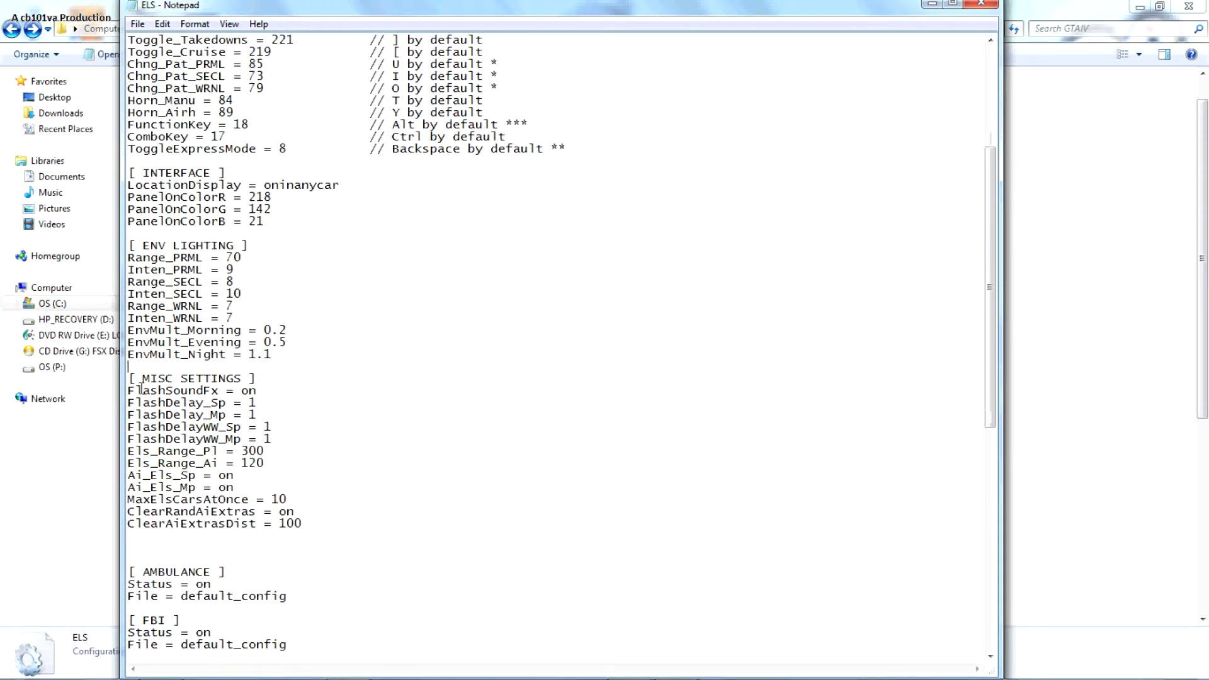
Step: Highlight the MISC SETTINGS block and its FlashSoundFx value
{"action": "left_click_drag", "start_coordinate": [128, 378], "coordinate": [357, 528]}
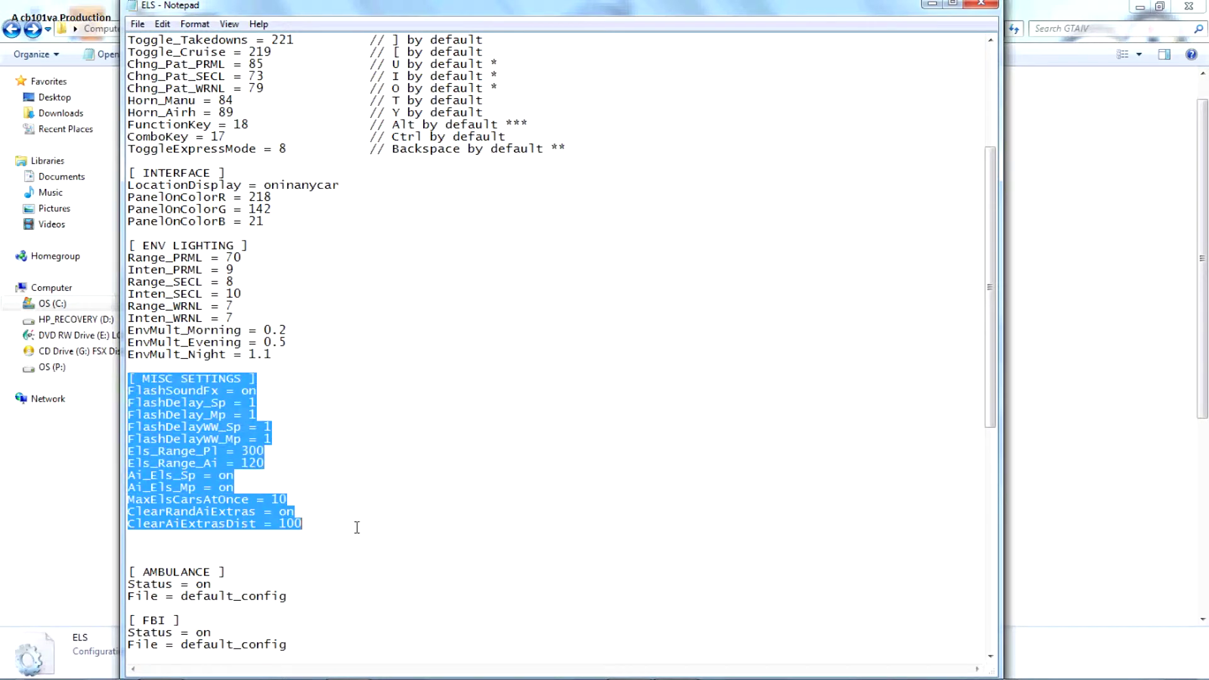
{"action": "left_click", "coordinate": [357, 527]}
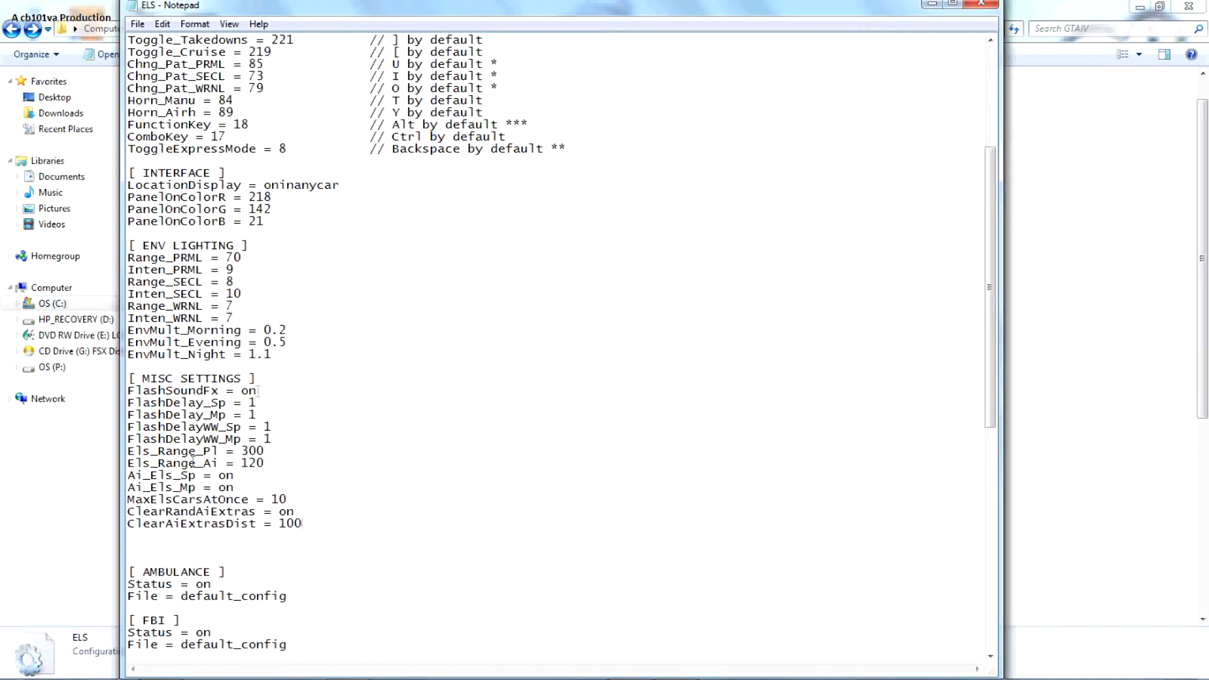
{"action": "left_click_drag", "start_coordinate": [239, 390], "coordinate": [278, 389]}
{"action": "left_click", "coordinate": [236, 403]}
Step: Change FlashDelay_Sp briefly, then restore it to 1
{"action": "type", "text": "0"}
{"action": "key", "text": "BackSpace"}
{"action": "key", "text": "BackSpace"}
{"action": "type", "text": "1"}
Step: Point out the FlashDelay_Mp, FlashDelayWW_Sp/Mp, Els_Range_Pl and Els_Range_Ai values
{"action": "left_click_drag", "start_coordinate": [271, 415], "coordinate": [242, 414]}
{"action": "left_click", "coordinate": [241, 415]}
{"action": "left_click_drag", "start_coordinate": [258, 427], "coordinate": [275, 438]}
{"action": "left_click", "coordinate": [273, 438]}
{"action": "left_click_drag", "start_coordinate": [129, 451], "coordinate": [294, 455]}
{"action": "left_click", "coordinate": [294, 455]}
{"action": "left_click_drag", "start_coordinate": [218, 463], "coordinate": [269, 463]}
{"action": "left_click", "coordinate": [266, 463]}
Step: Point out Ai_Els_Sp/Mp, MaxElsCarsAtOnce and ClearAiExtrasDist, then scroll to the vehicle sections
{"action": "left_click_drag", "start_coordinate": [188, 475], "coordinate": [238, 488]}
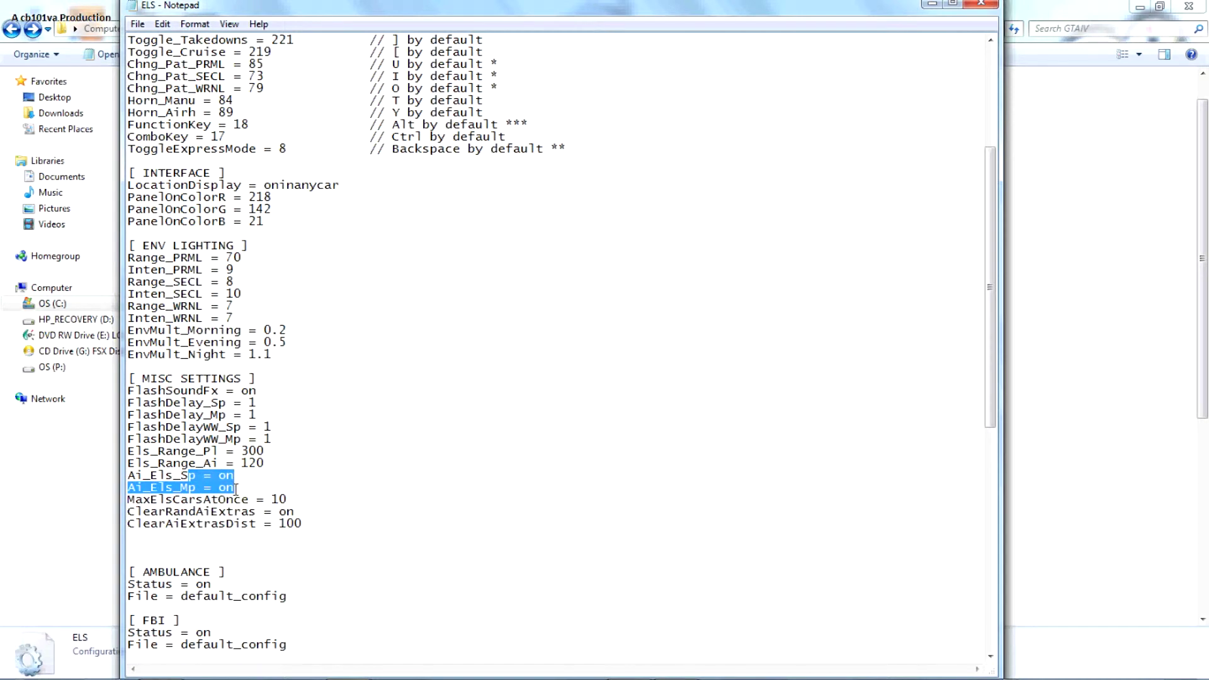
{"action": "left_click", "coordinate": [236, 488]}
{"action": "left_click_drag", "start_coordinate": [235, 488], "coordinate": [153, 476]}
{"action": "mouse_move", "coordinate": [293, 500]}
{"action": "left_mouse_down"}
{"action": "mouse_move", "coordinate": [158, 490]}
{"action": "mouse_move", "coordinate": [147, 503]}
{"action": "mouse_move", "coordinate": [285, 504]}
{"action": "left_mouse_up"}
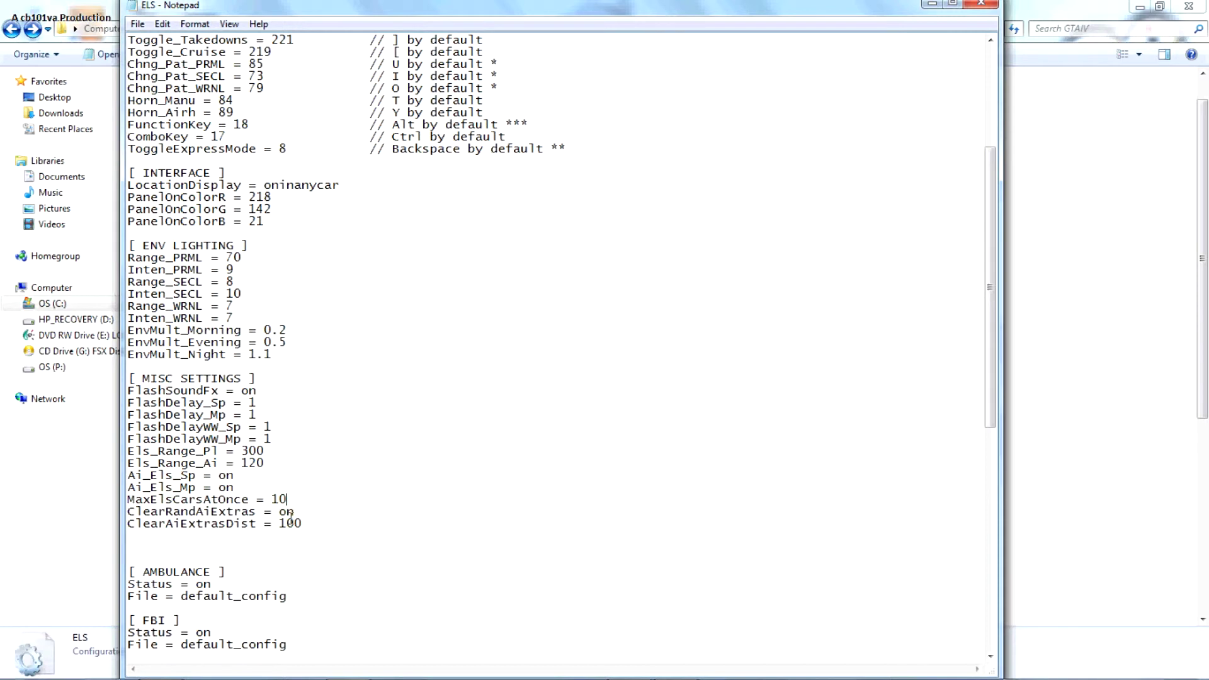
{"action": "left_click_drag", "start_coordinate": [302, 524], "coordinate": [144, 500]}
{"action": "left_click", "coordinate": [227, 523]}
{"action": "scroll", "coordinate": [208, 428], "scroll_direction": "down", "scroll_amount": 8}
{"action": "scroll", "coordinate": [204, 427], "scroll_direction": "down", "scroll_amount": 1}
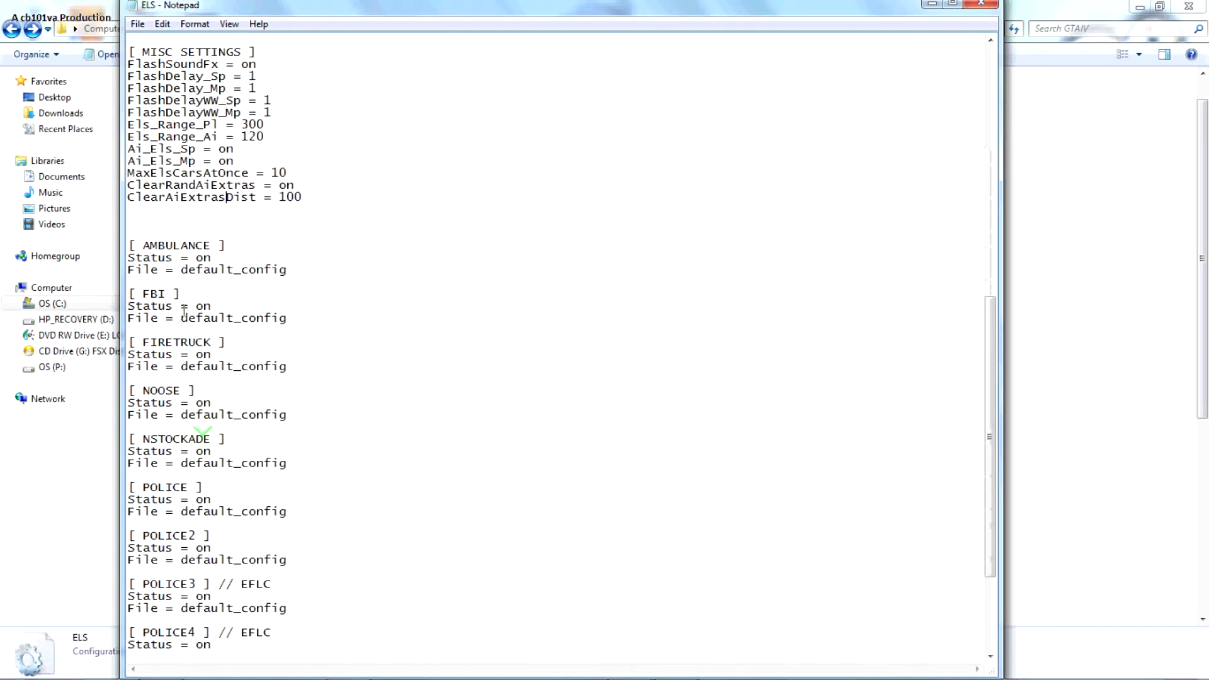
Step: Point out the AMBULANCE status and the AMBULANCE through FIRETRUCK sections
{"action": "double_click", "coordinate": [203, 258]}
{"action": "left_click_drag", "start_coordinate": [138, 246], "coordinate": [239, 249]}
{"action": "left_click", "coordinate": [238, 249]}
{"action": "scroll", "coordinate": [212, 279], "scroll_direction": "down", "scroll_amount": 4}
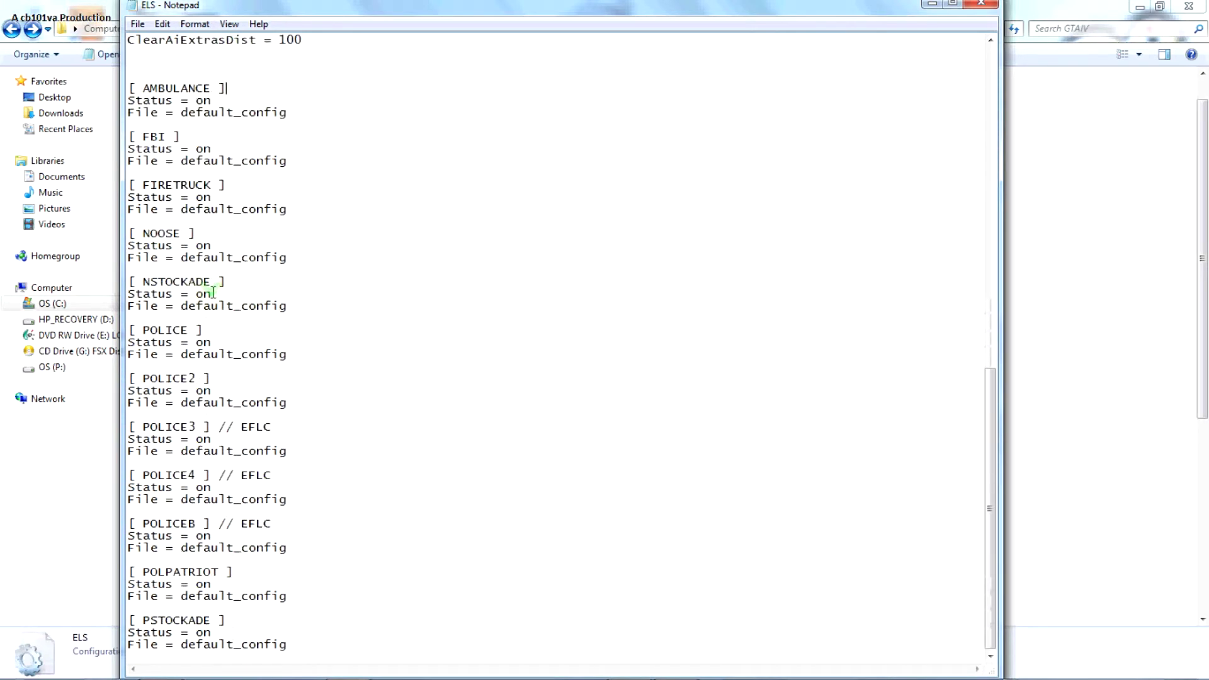
Step: Select the POLICEB status value and its EFLC comment
{"action": "double_click", "coordinate": [203, 535]}
{"action": "left_click_drag", "start_coordinate": [225, 523], "coordinate": [274, 523]}
{"action": "left_click", "coordinate": [272, 521]}
{"action": "scroll", "coordinate": [222, 311], "scroll_direction": "up", "scroll_amount": 3}
{"action": "scroll", "coordinate": [226, 352], "scroll_direction": "down", "scroll_amount": 3}
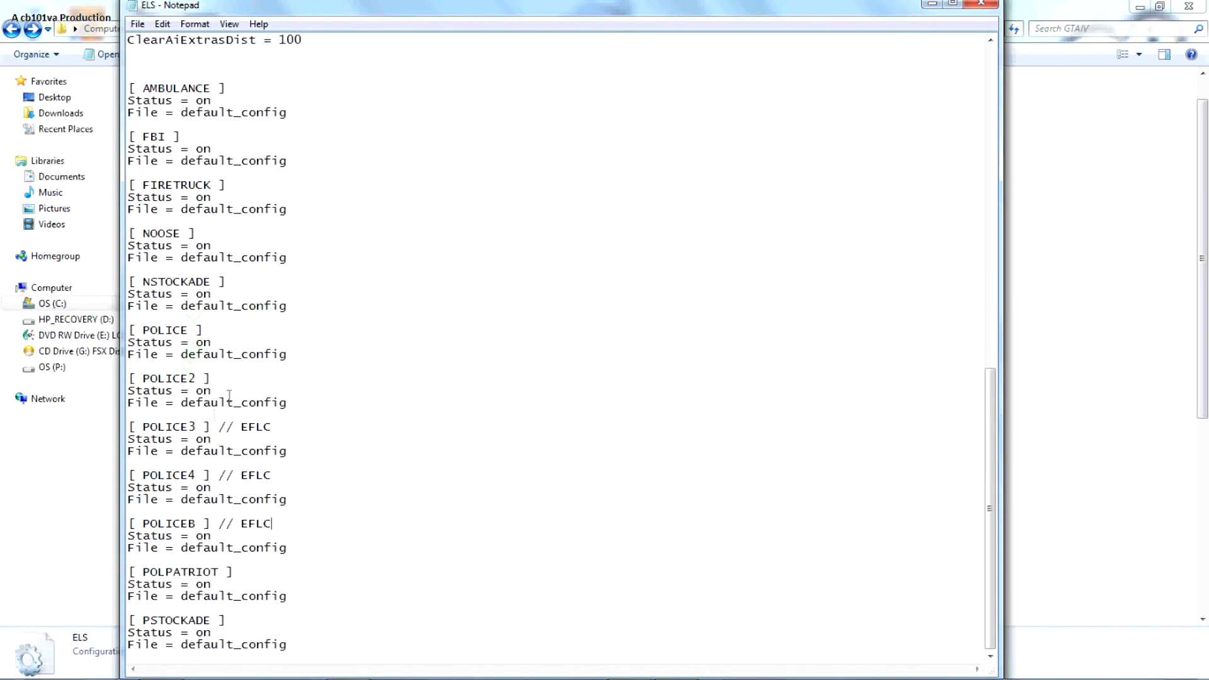